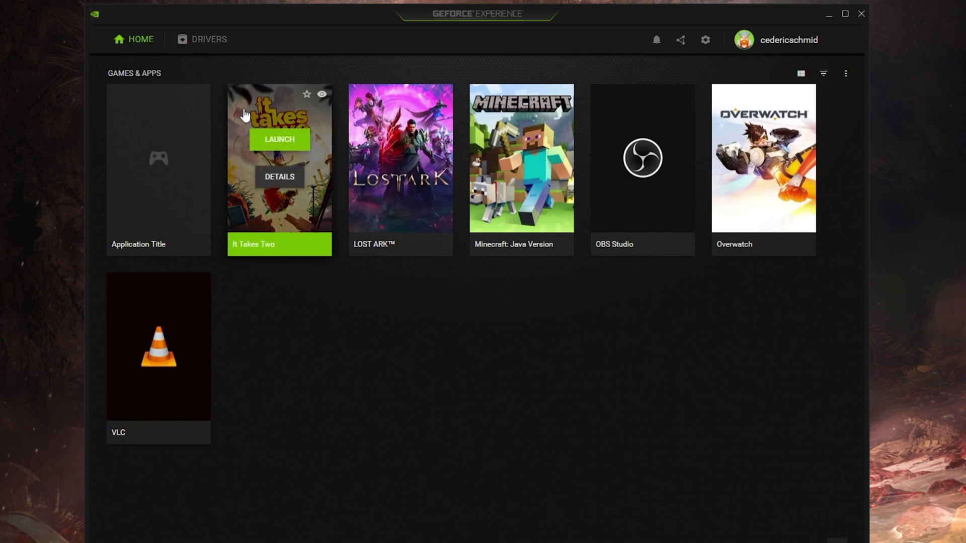
Step: Show the available drivers in GeForce Experience and view the details of GeForce Game Ready Driver 511.79
left_click(221, 40)
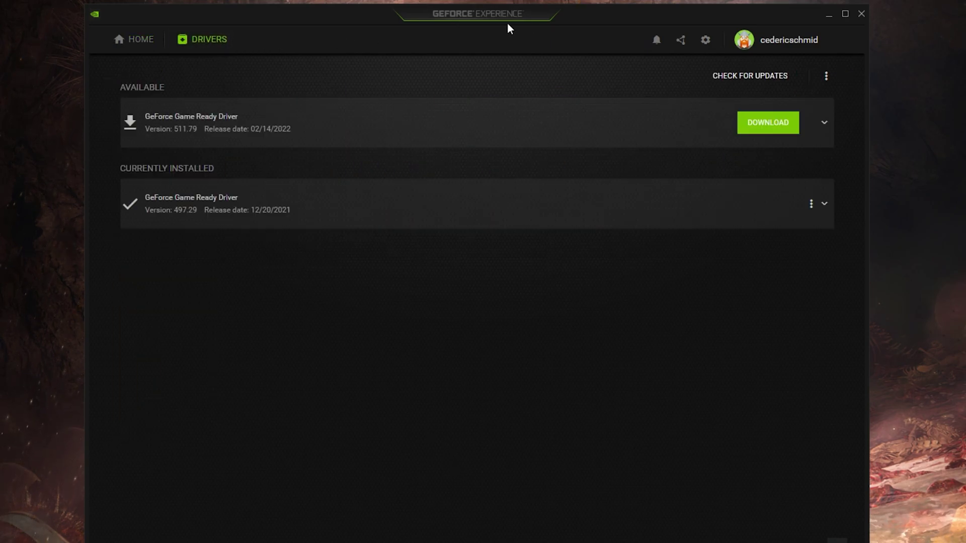
left_click(822, 124)
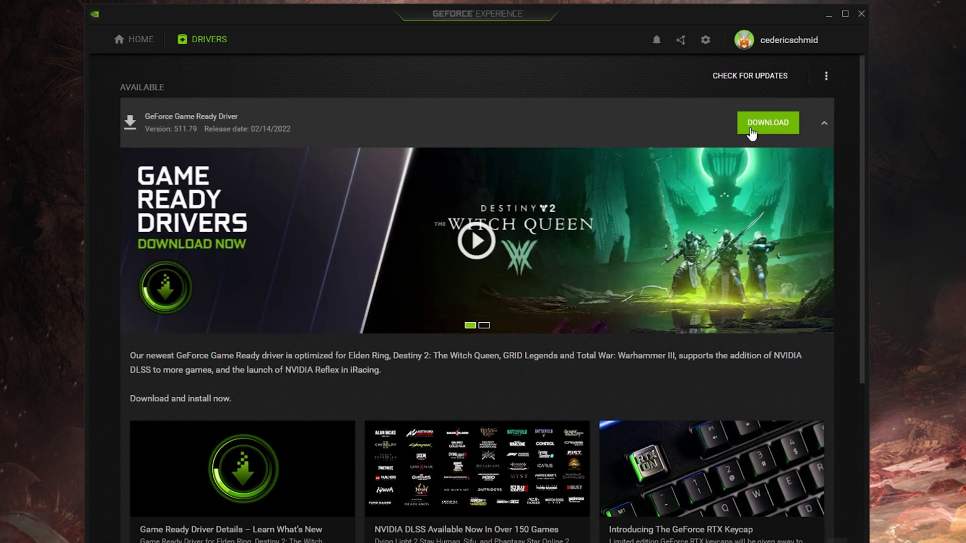
left_click(823, 123)
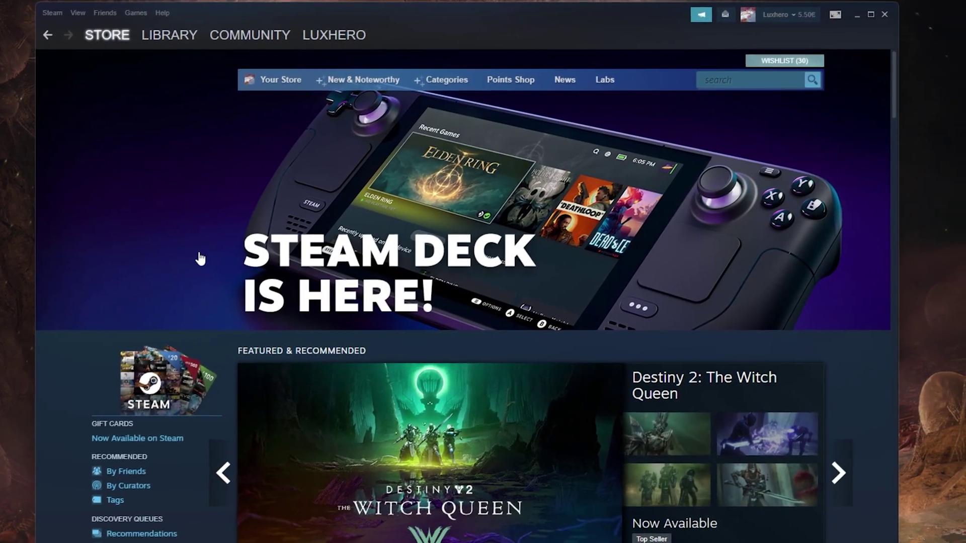
Step: Switch to Steam, open the properties of ELDEN RING from the library and show its local files options
left_click(162, 45)
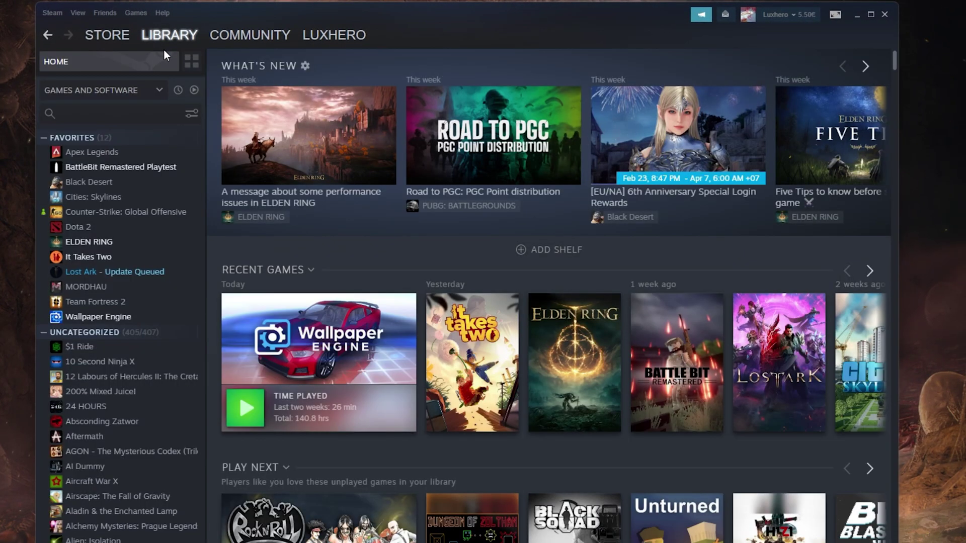
left_click(126, 244)
right_click(154, 244)
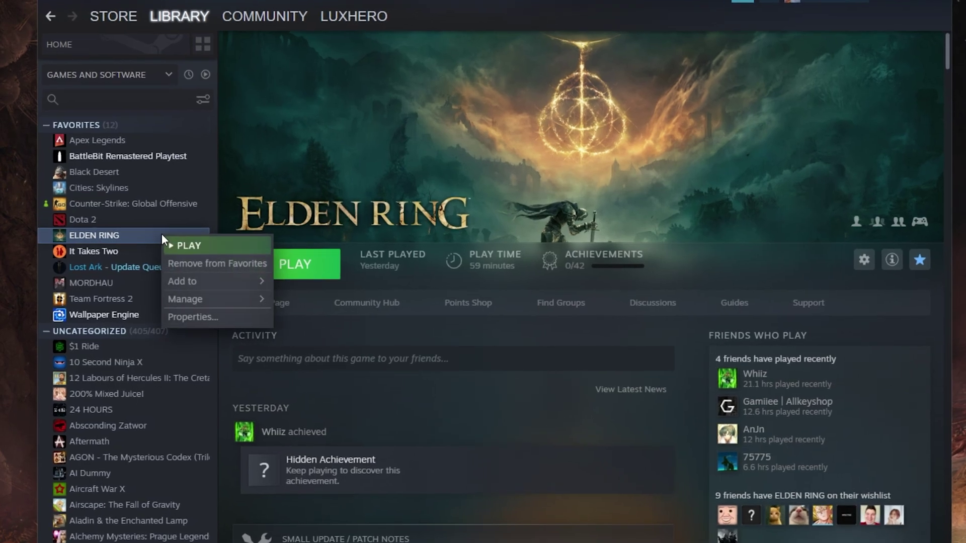
mouse_move(214, 305)
left_click(271, 313)
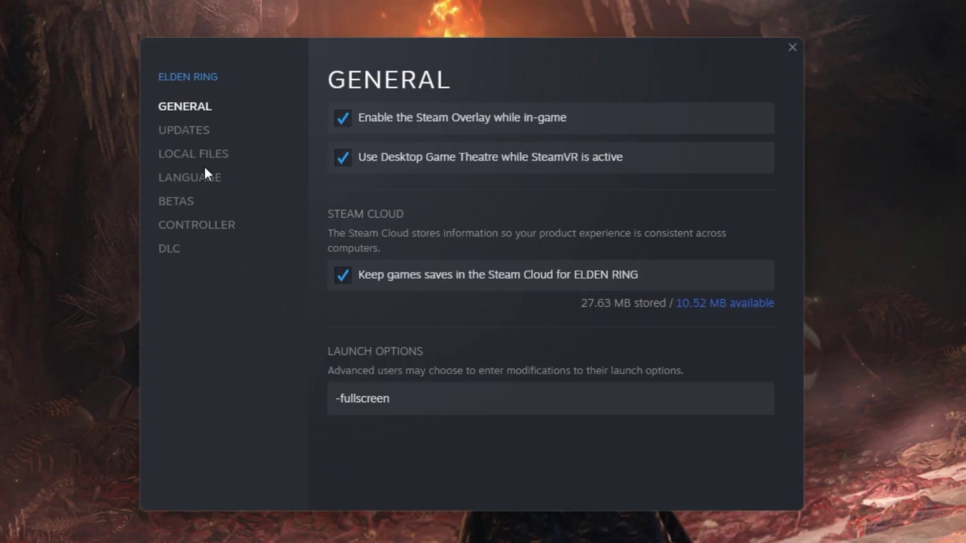
left_click(200, 151)
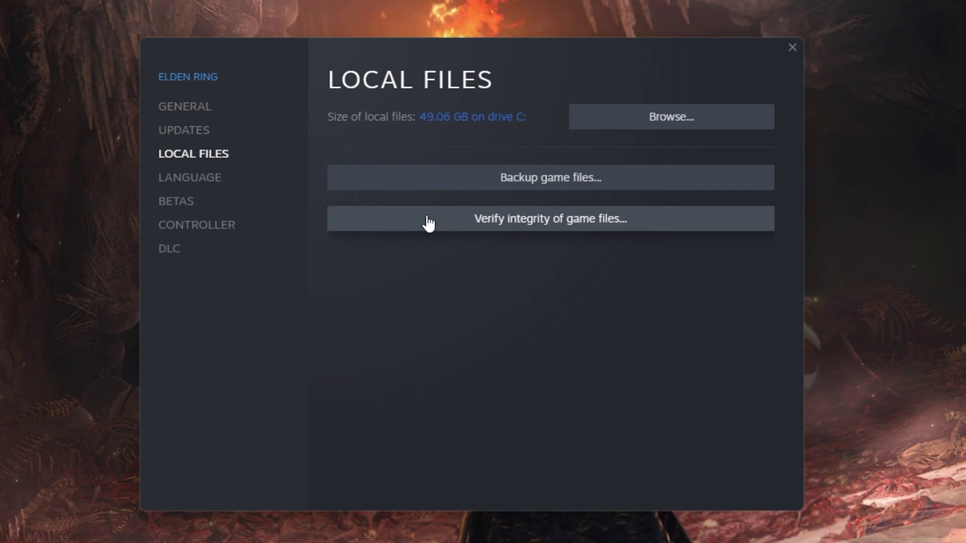
Step: Review the launch options in ELDEN RING's general properties and close the properties window
left_click(207, 105)
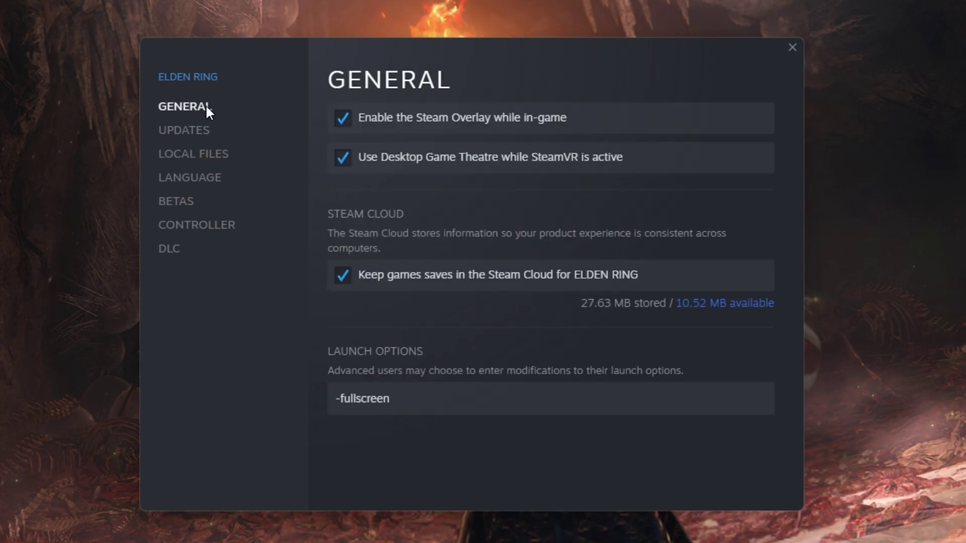
left_click_drag(388, 394, 343, 409)
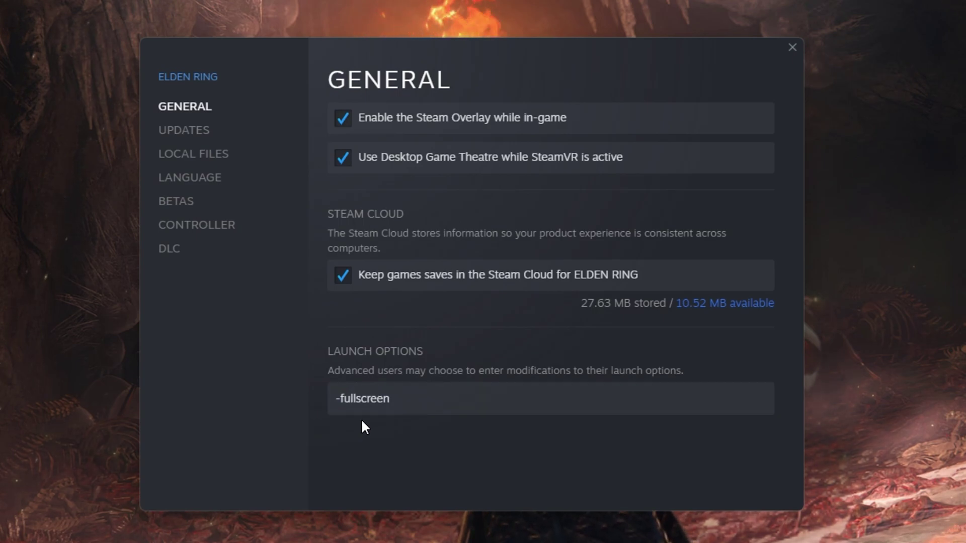
left_click_drag(336, 398, 390, 423)
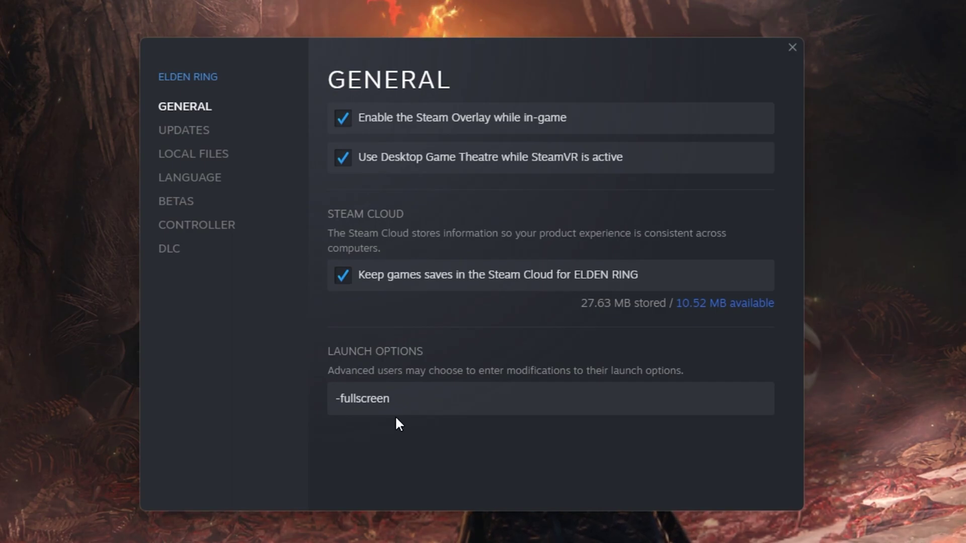
left_click(792, 48)
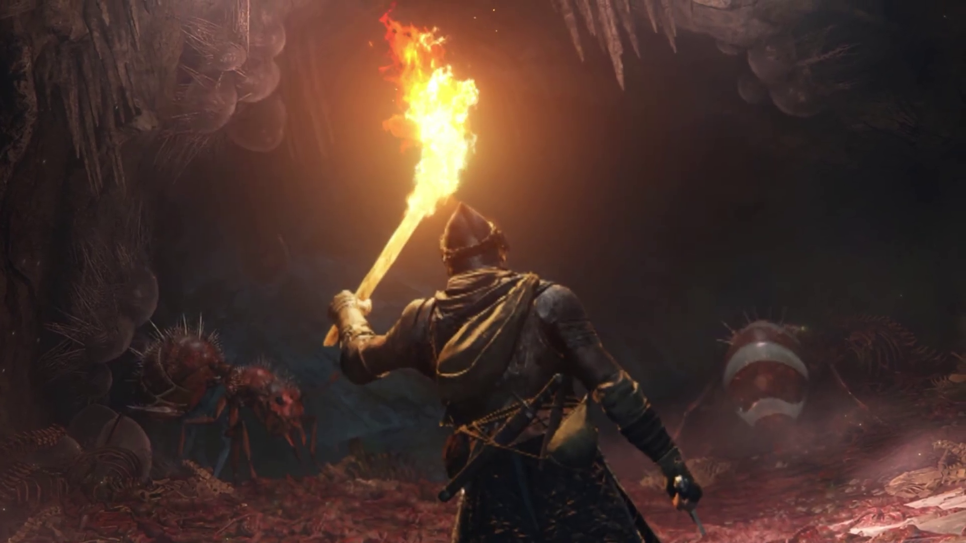
Step: Switch to File Explorer, go to C:\Program Files (x86)\Steam and select the steamapps folder
key("super+e")
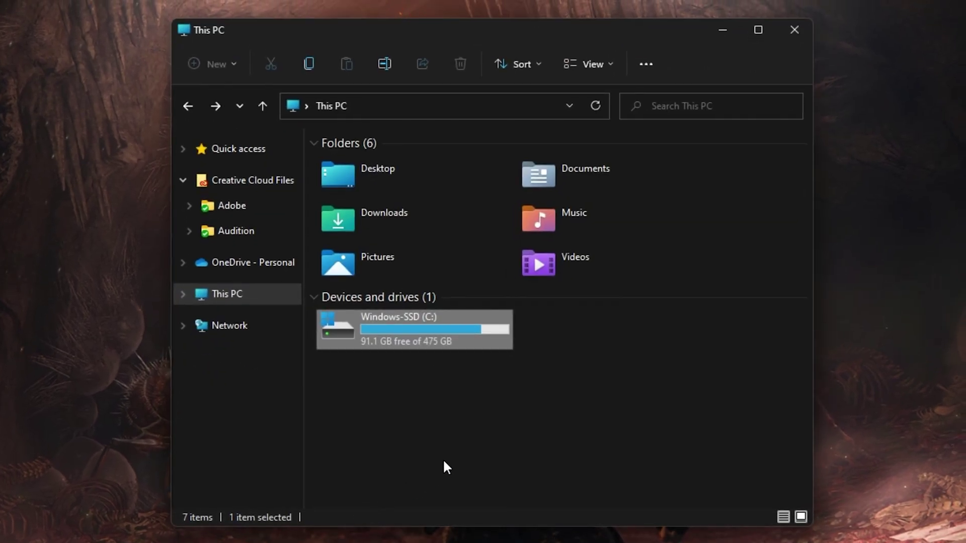
key("Return")
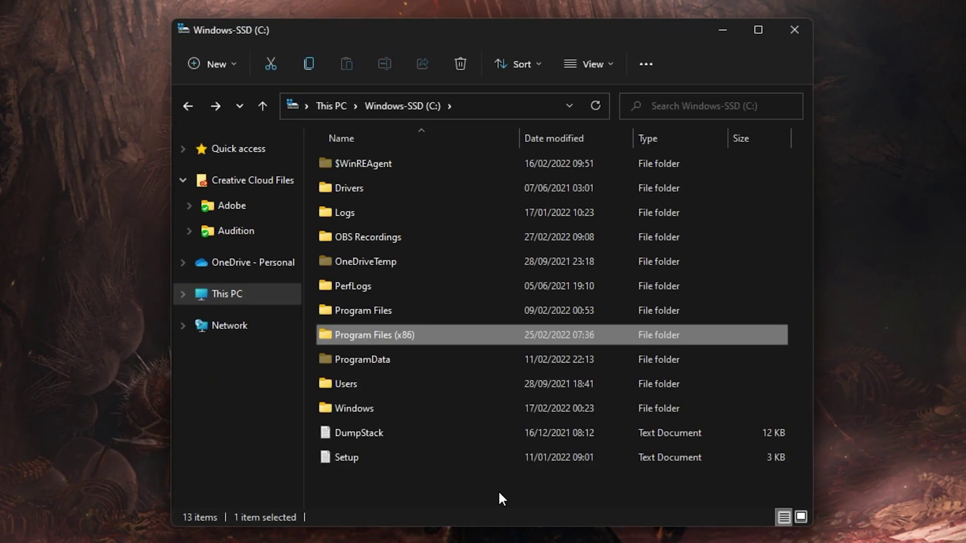
key("Return")
type("steam")
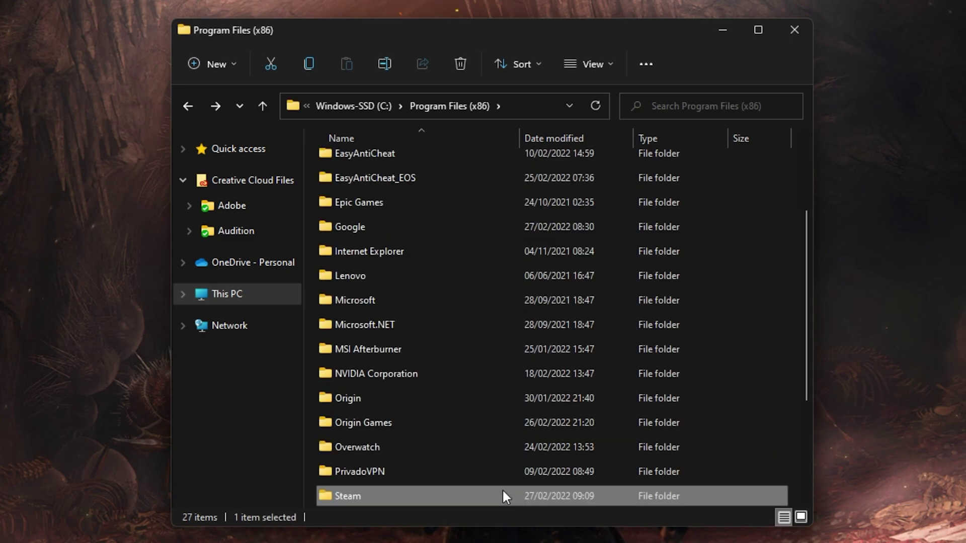
key("Return")
type("steamapps")
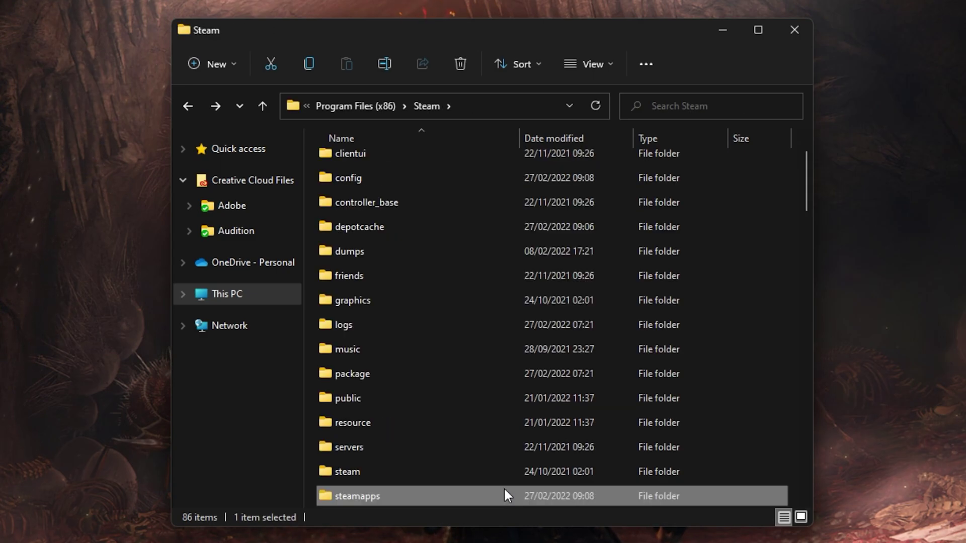
Step: Go to steamapps\common\ELDEN RING\Game and select the eldenring application
key("Return")
key("Return")
type("elden")
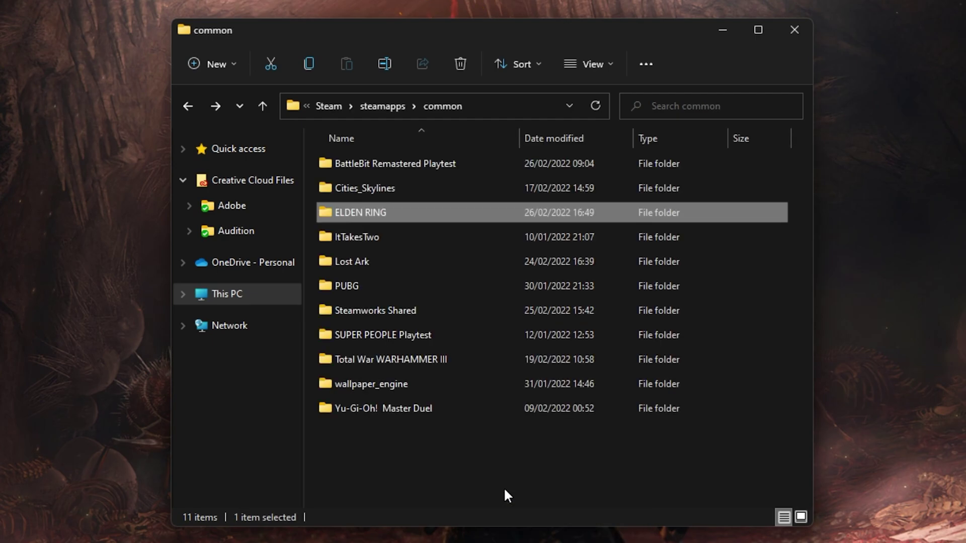
key("Return")
type("game")
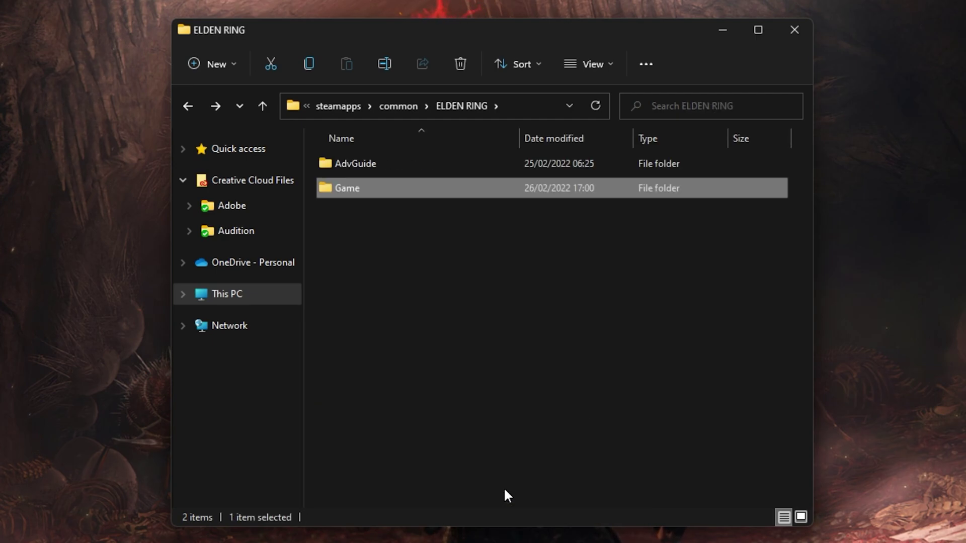
key("Return")
type("elden")
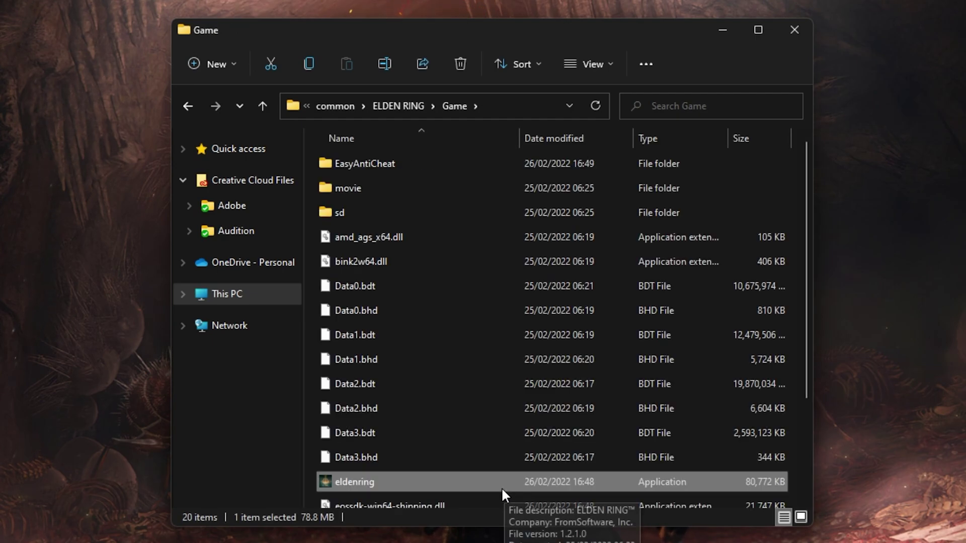
Step: Open the eldenring application's properties and confirm its compatibility settings with Disable full-screen optimisations turned on
right_click(483, 484)
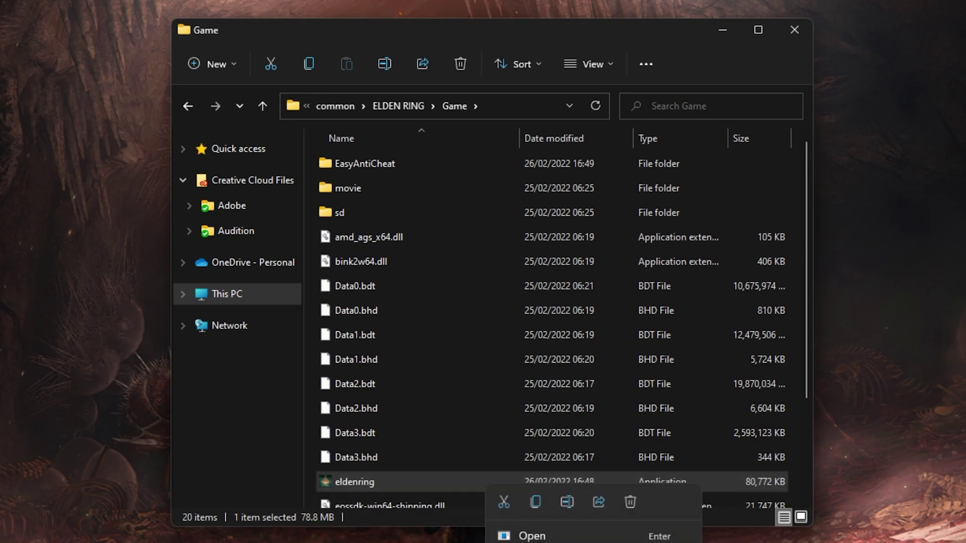
key("alt+Return")
left_click_drag(629, 433, 400, 69)
left_click(722, 30)
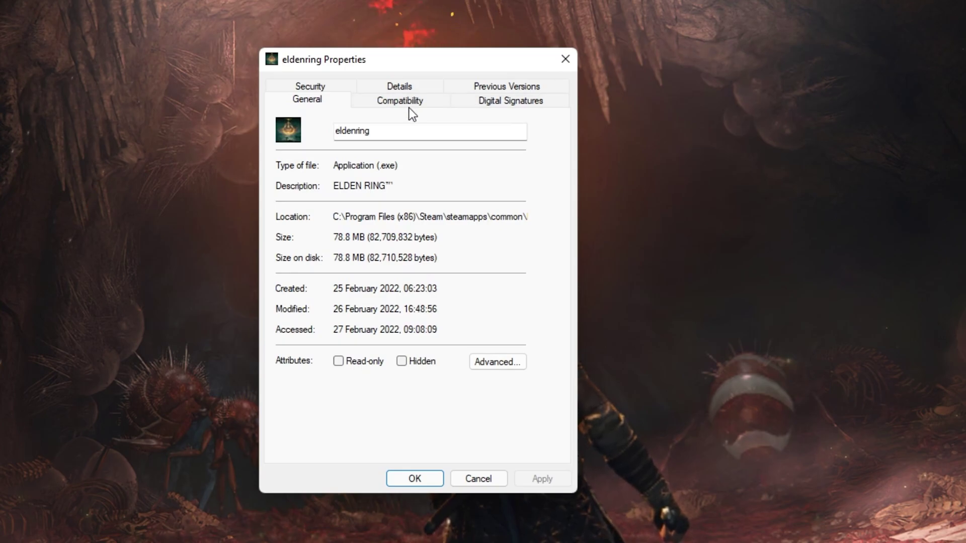
left_click(409, 105)
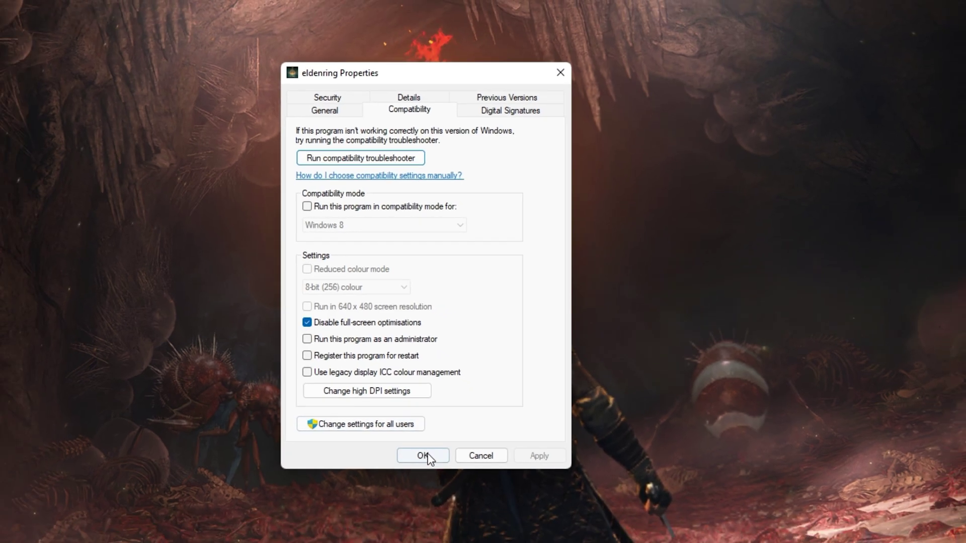
left_click(416, 478)
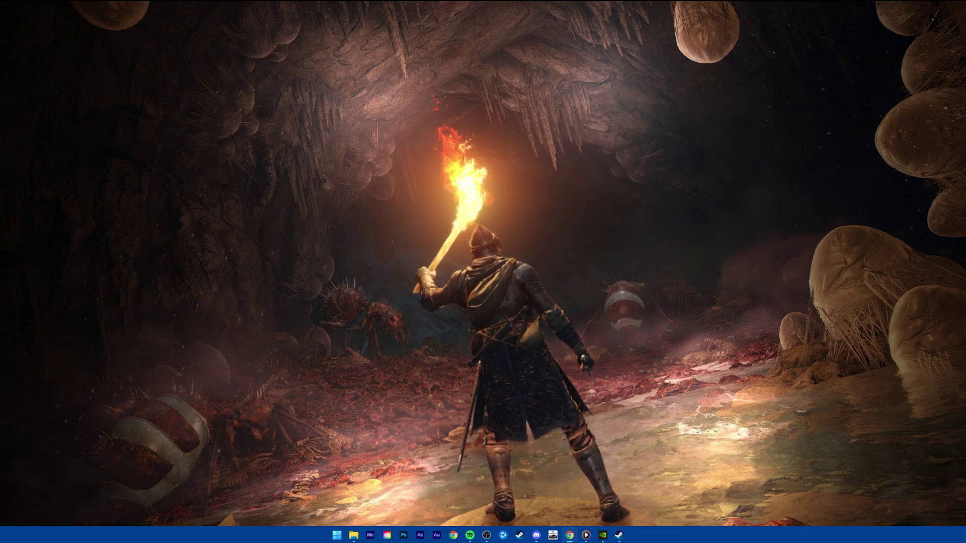
Step: Open Task Manager and bring up the end-task option for Discord and NVIDIA GeForce Experience without ending either
key("super")
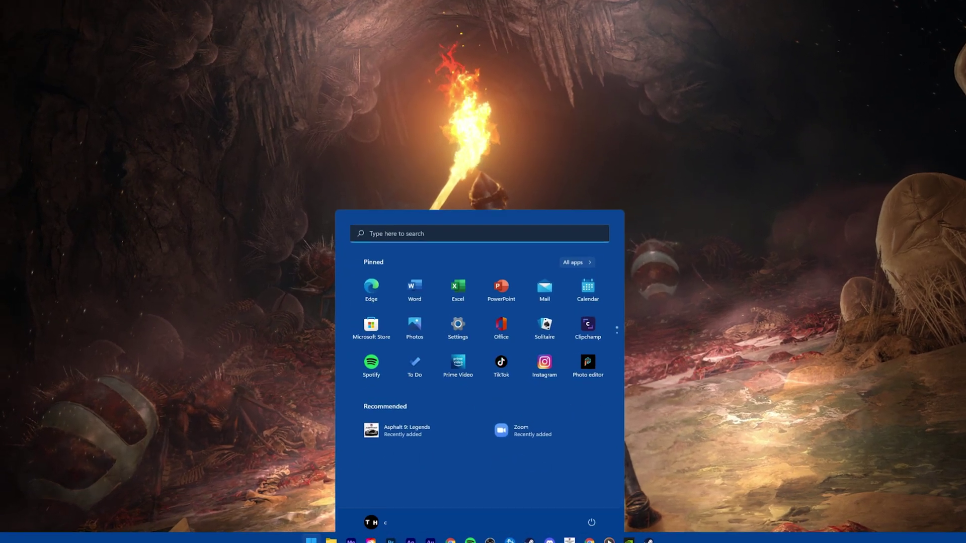
type("task")
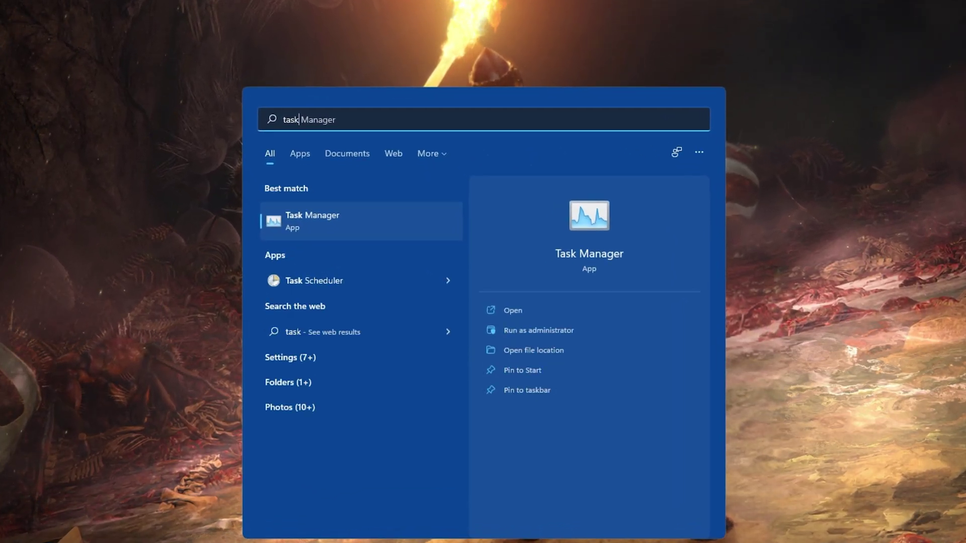
key("Return")
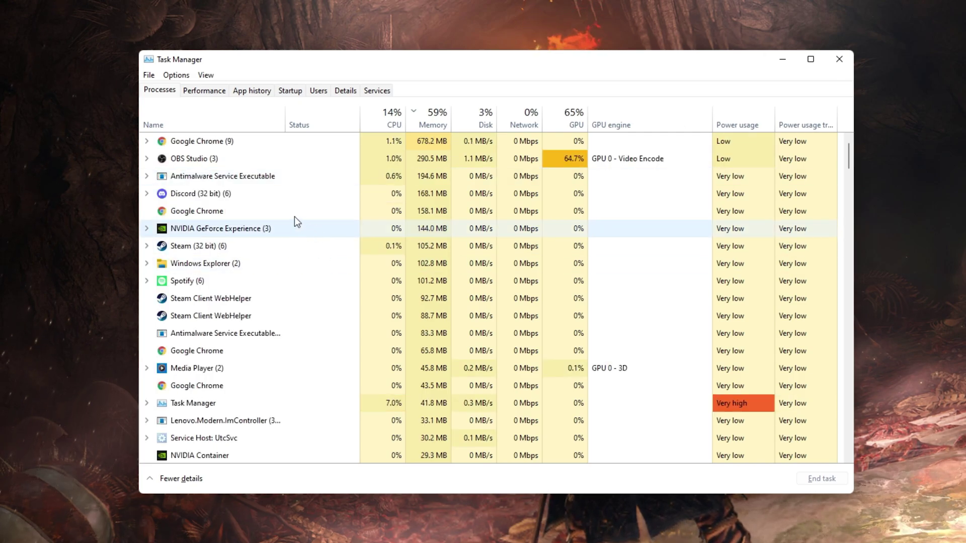
right_click(328, 196)
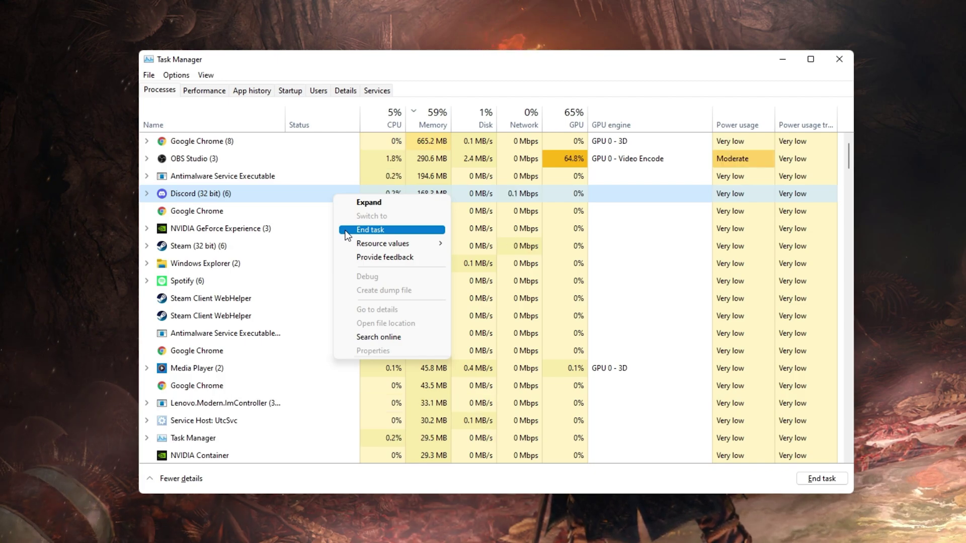
left_click(264, 228)
right_click(265, 228)
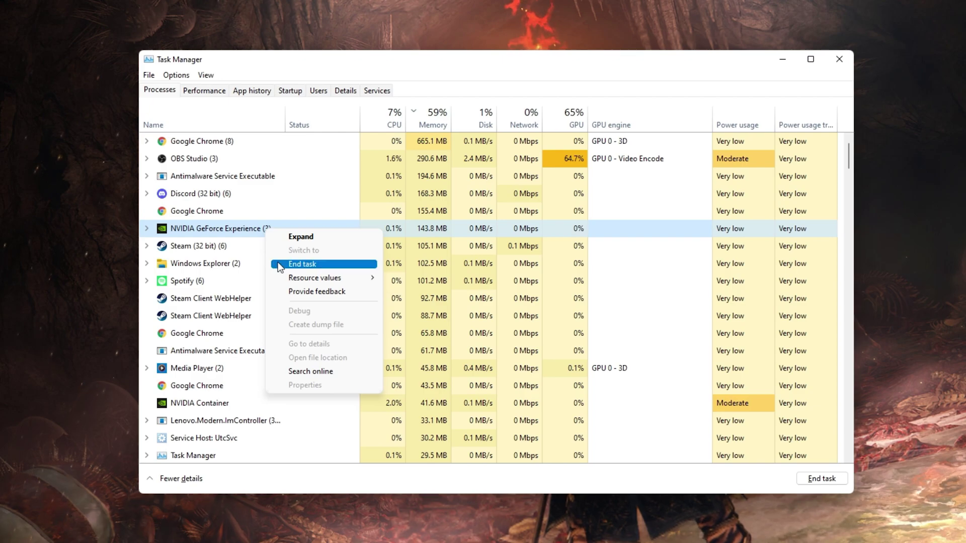
left_click(250, 257)
left_click(315, 313)
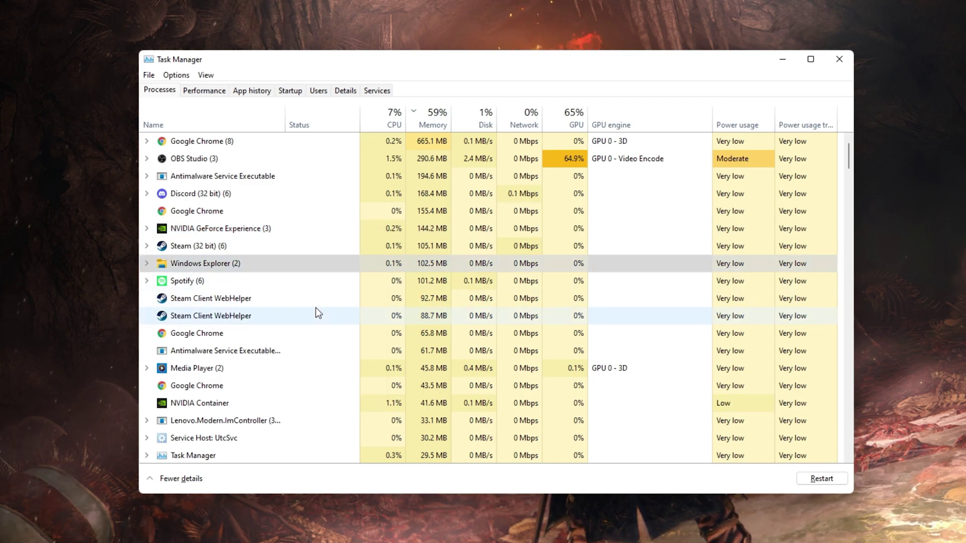
Step: Look through the remaining background processes for unneeded apps such as Creative Cloud, and close Task Manager
scroll(321, 304, "down", 5)
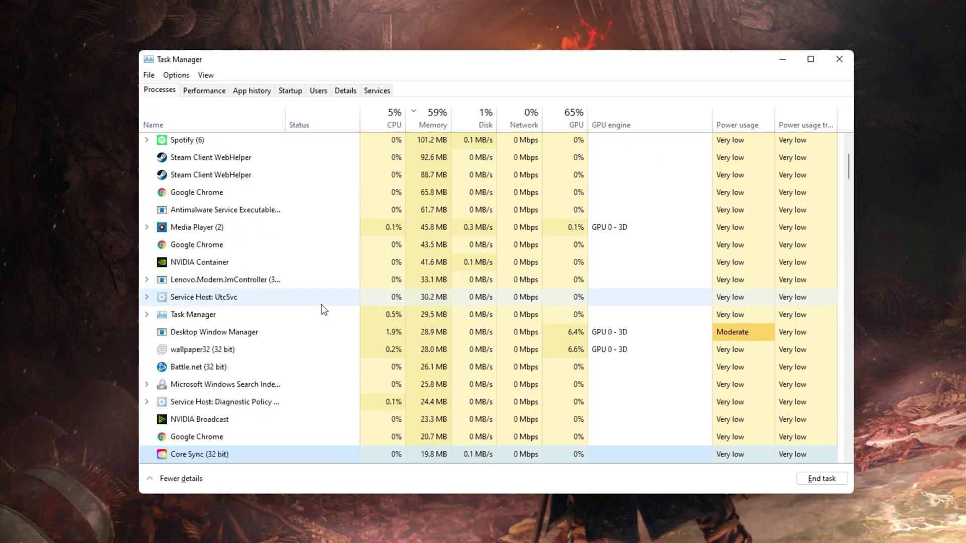
scroll(324, 305, "down", 2)
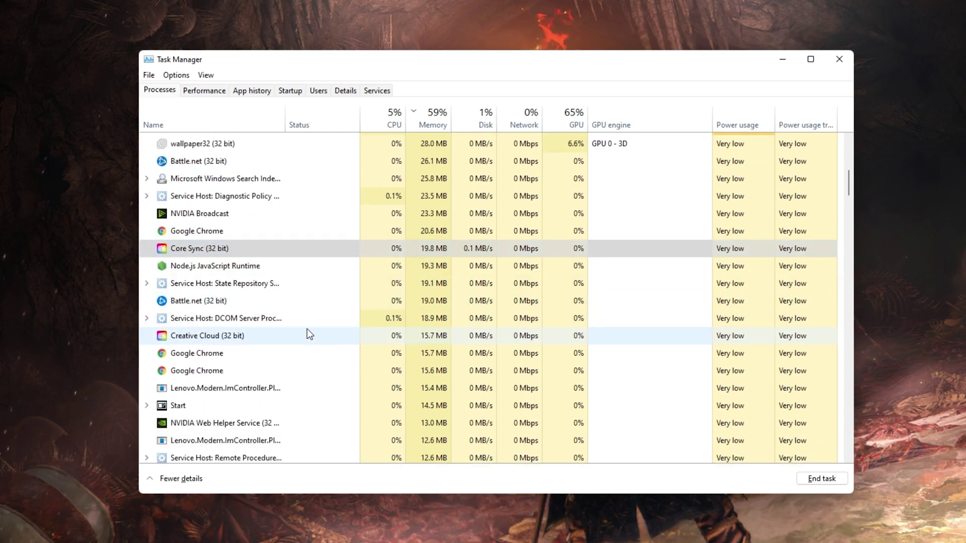
right_click(308, 334)
left_click(271, 337)
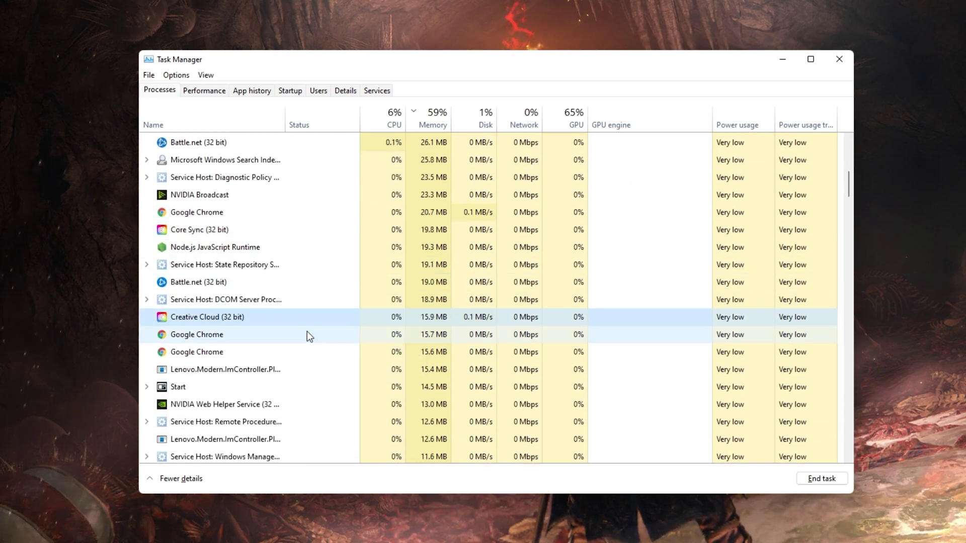
scroll(307, 331, "down", 3)
scroll(306, 334, "up", 6)
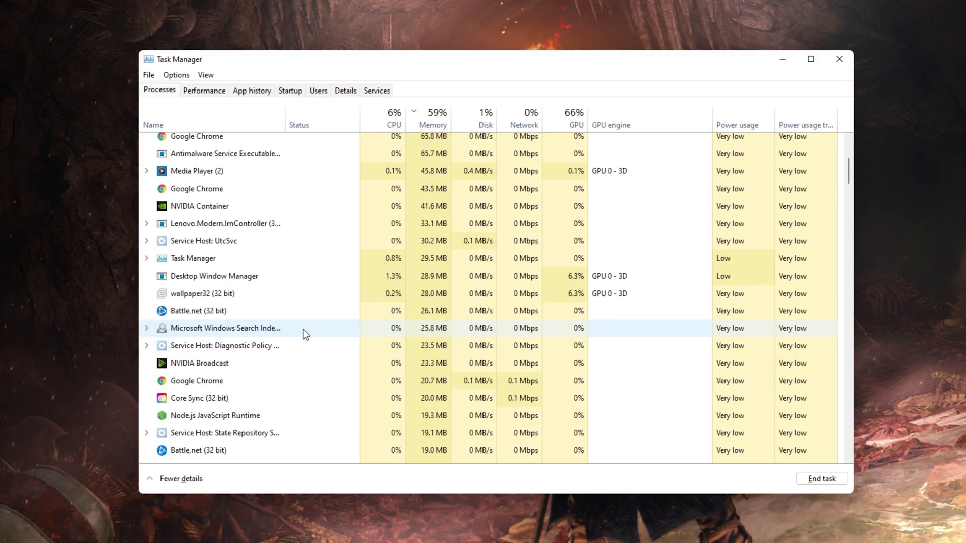
left_click(837, 60)
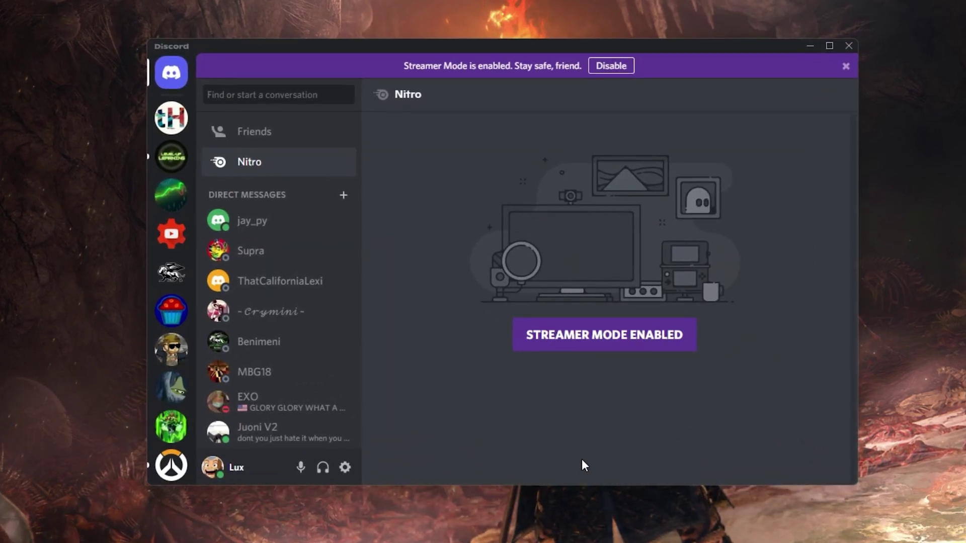
Step: Open the Game Overlay settings in Discord and check the in-game overlay option
left_click(344, 469)
scroll(227, 361, "down", 5)
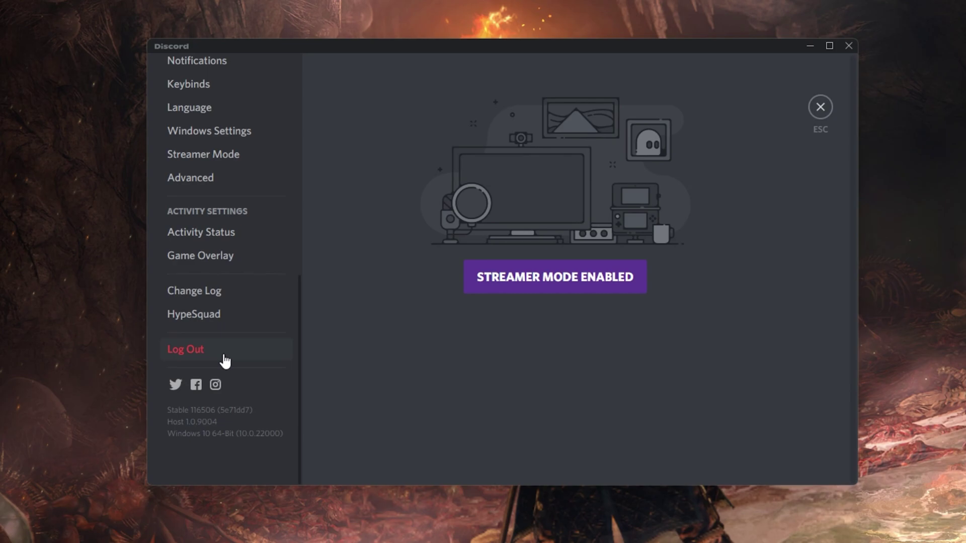
left_click(217, 257)
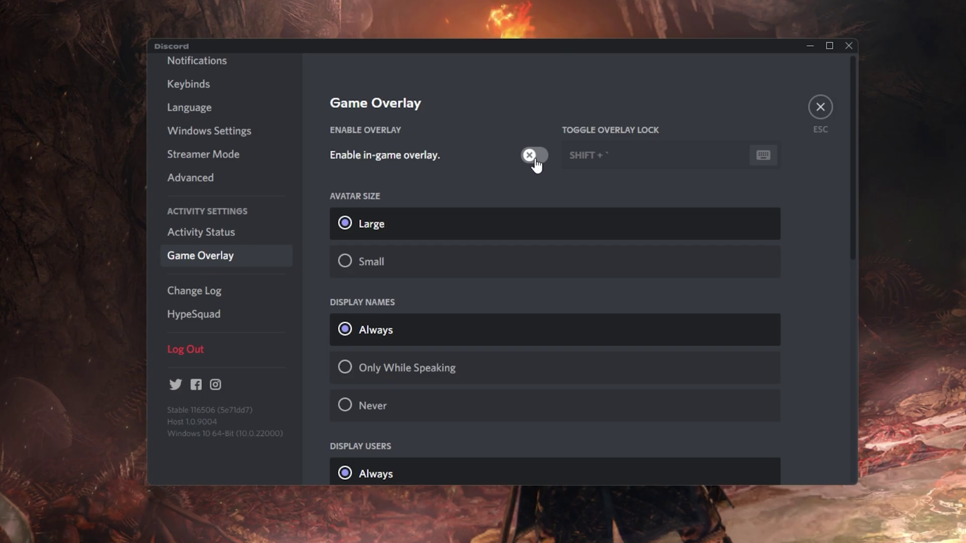
Step: Switch from Discord to Windows Settings, run a check for updates in Windows Update, and minimise Settings
left_click(807, 46)
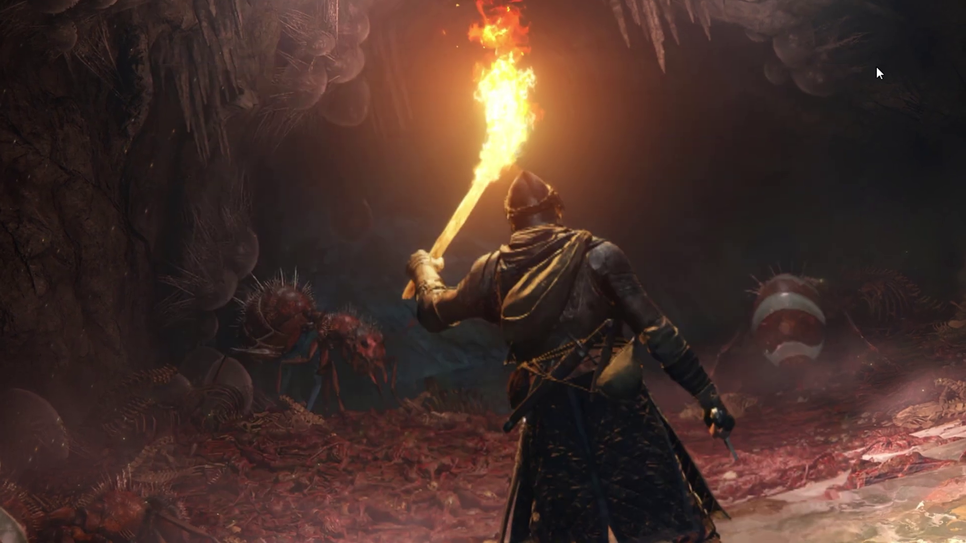
key("super")
type("settings")
key("Return")
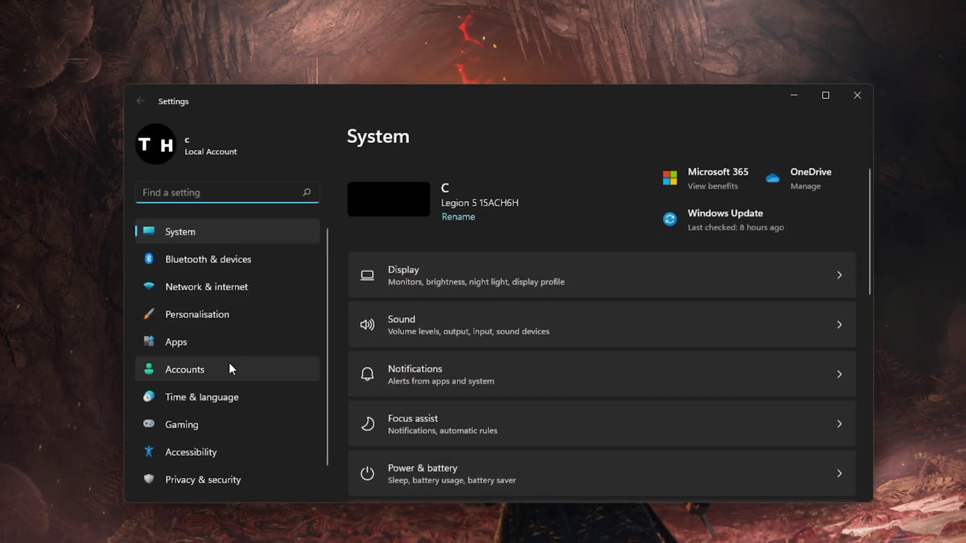
scroll(221, 382, "down", 1)
left_click(184, 481)
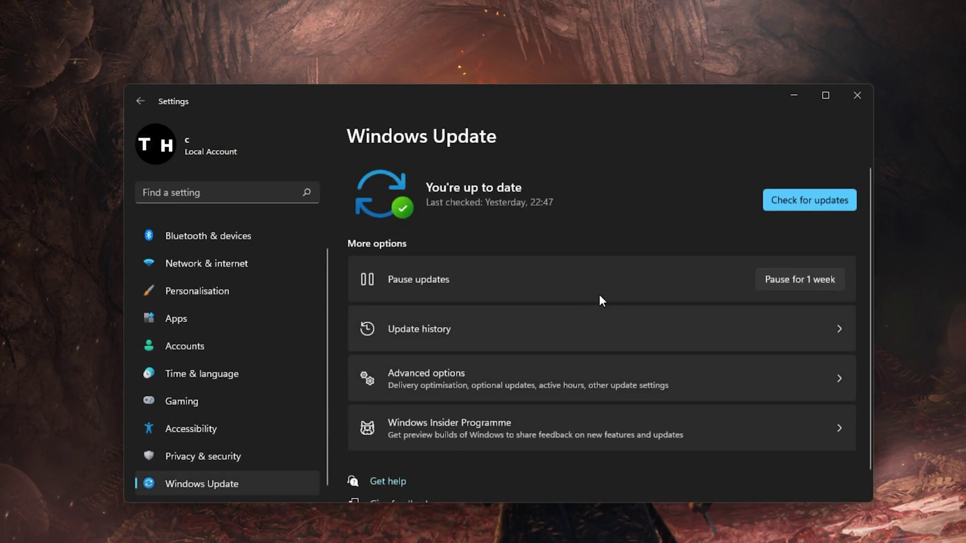
left_click(774, 199)
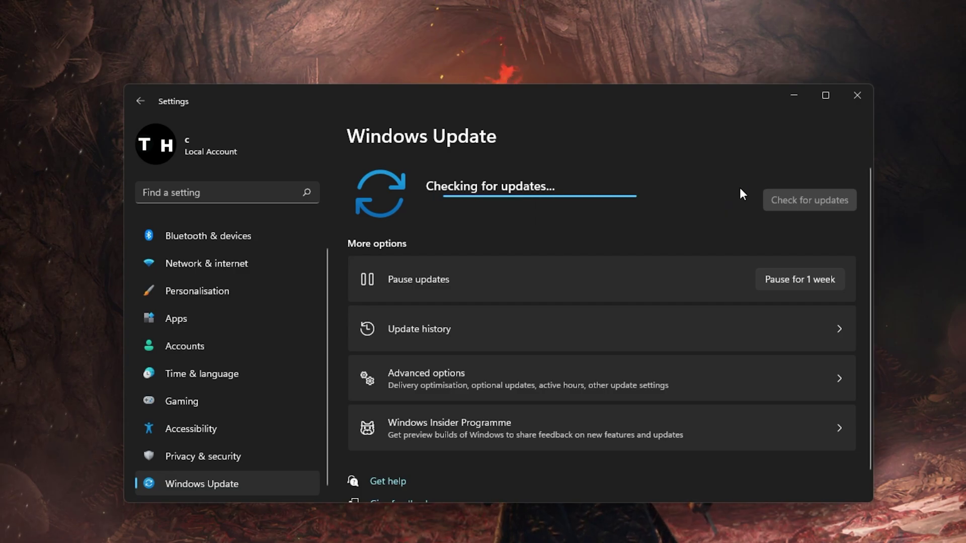
left_click(794, 95)
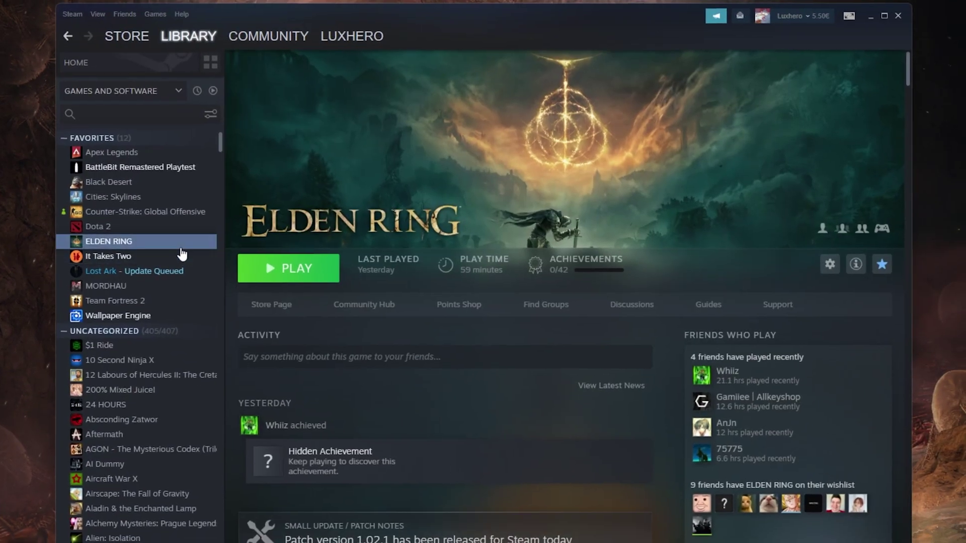
Step: Show the Manage options for ELDEN RING in the Steam library, dismiss them without choosing any, and minimise Steam
right_click(184, 244)
mouse_move(250, 304)
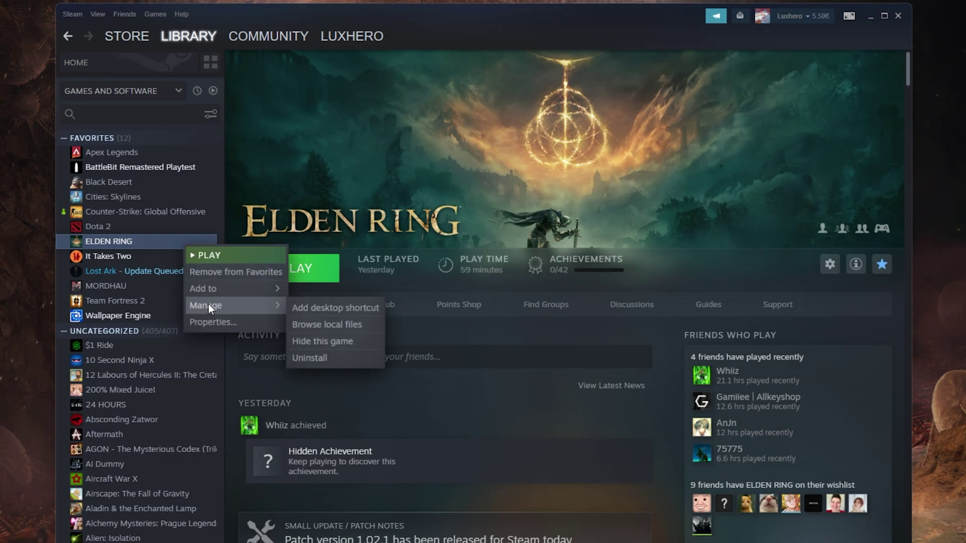
left_click(156, 246)
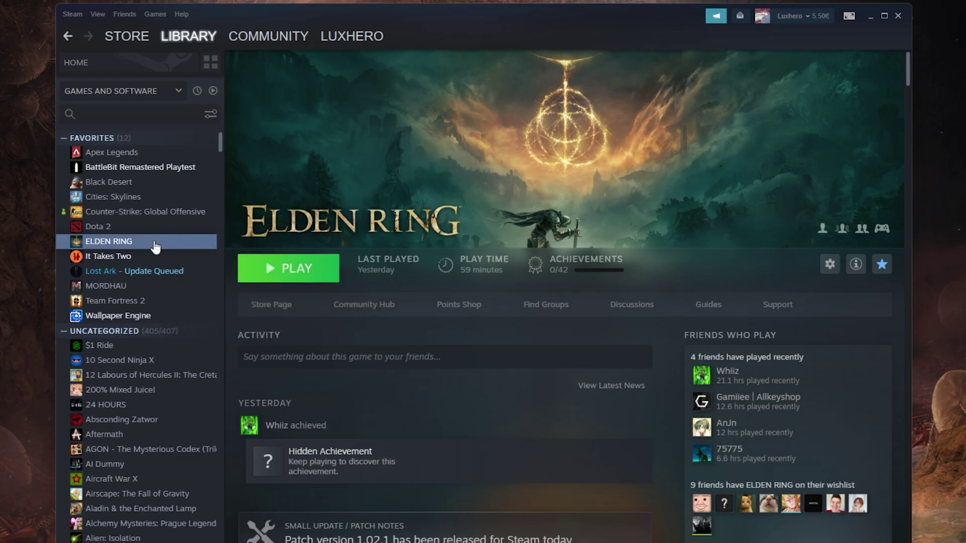
left_click(870, 17)
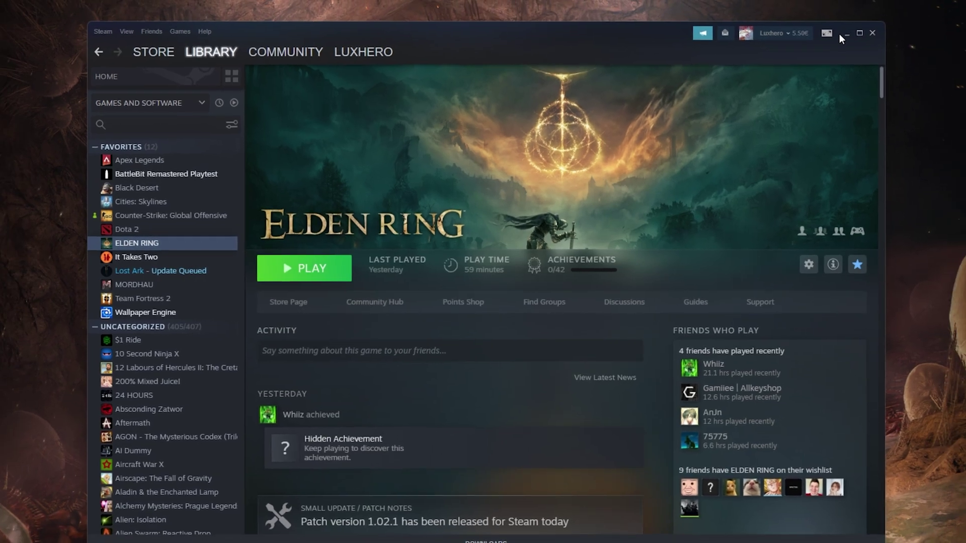